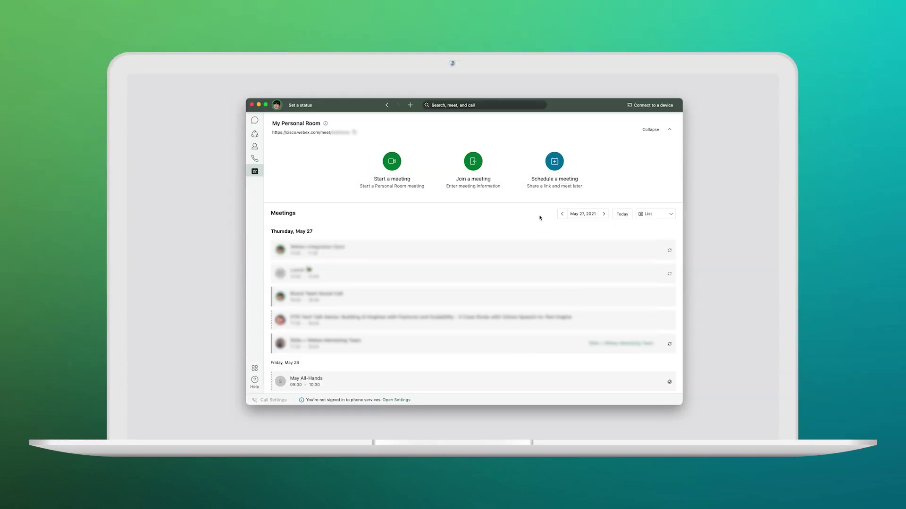
- Schedule a meeting with a one-time meeting link using the default details, and start it from the meetings list
click(555, 165)
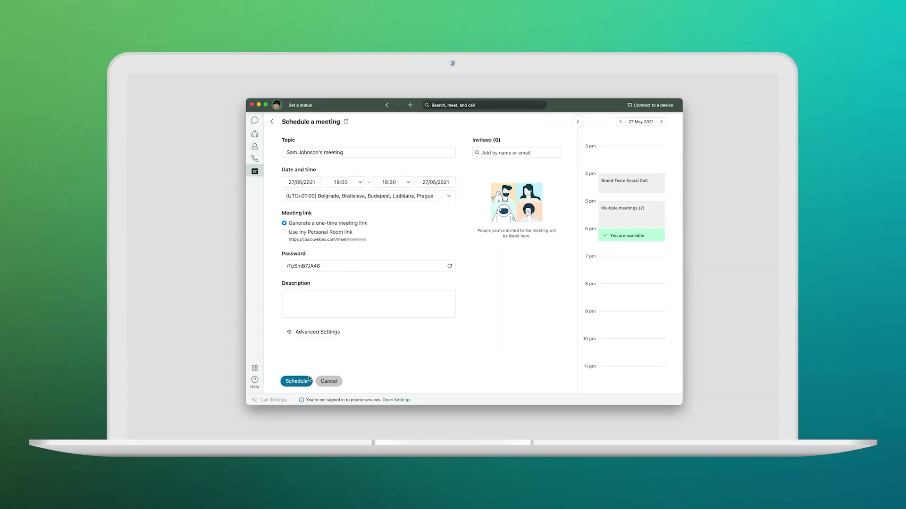
click(309, 379)
click(358, 366)
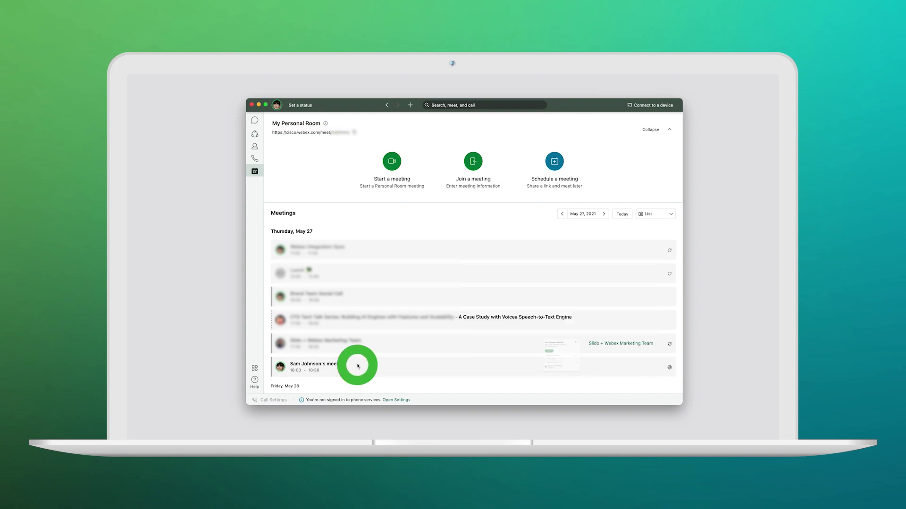
click(566, 352)
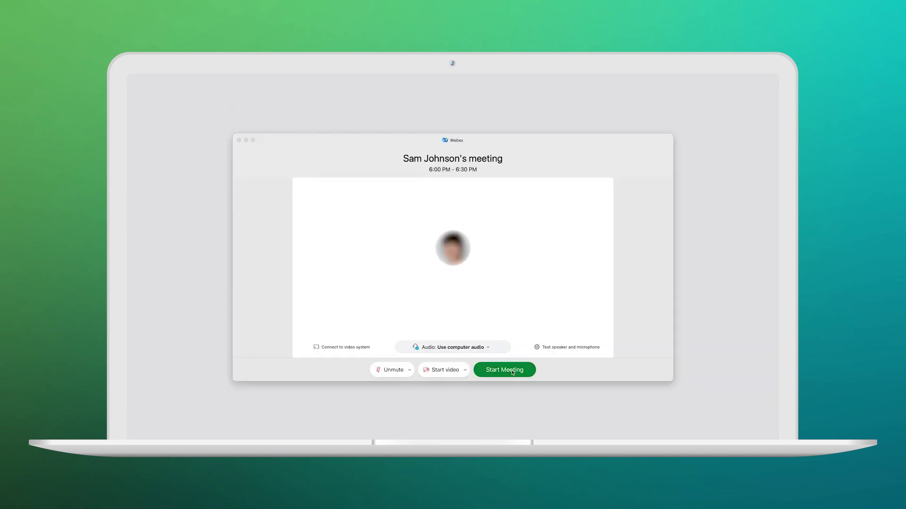
click(511, 372)
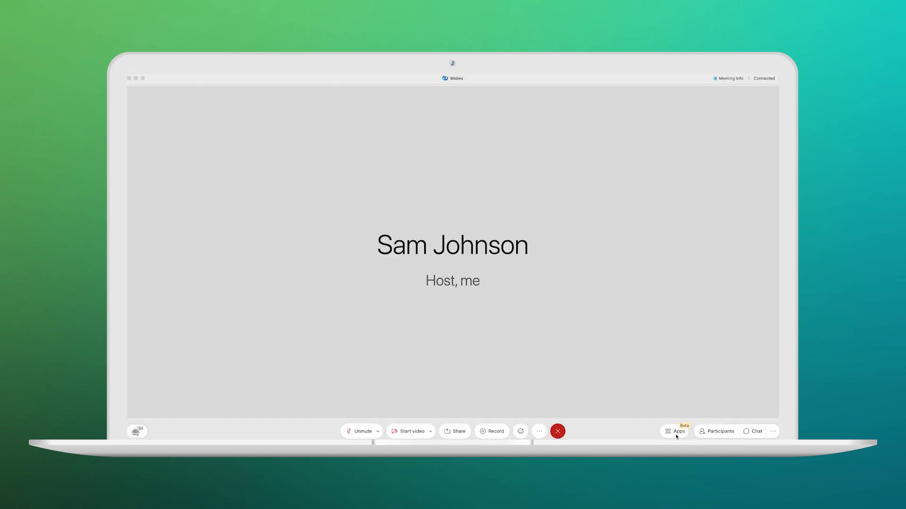
- Open Slido in the meeting and save a word cloud poll asking "In one word, how would you describe last week?"
click(676, 433)
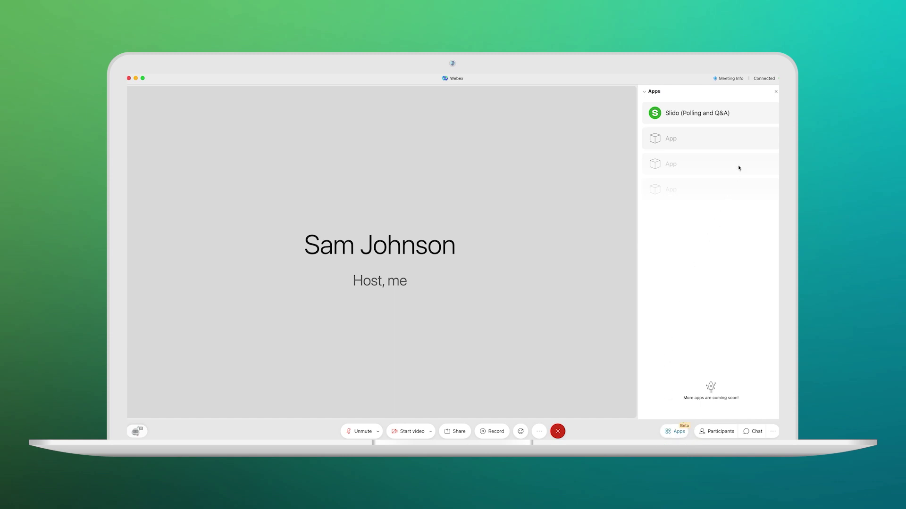
click(735, 120)
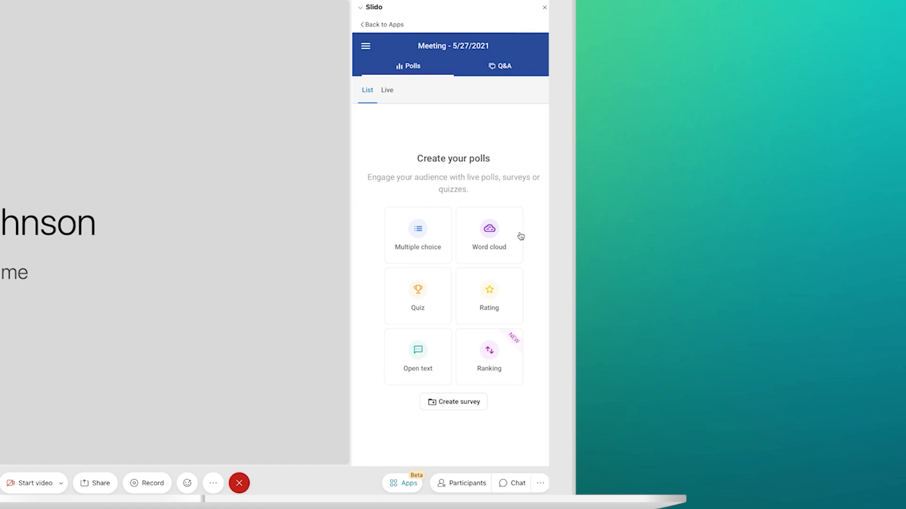
click(506, 228)
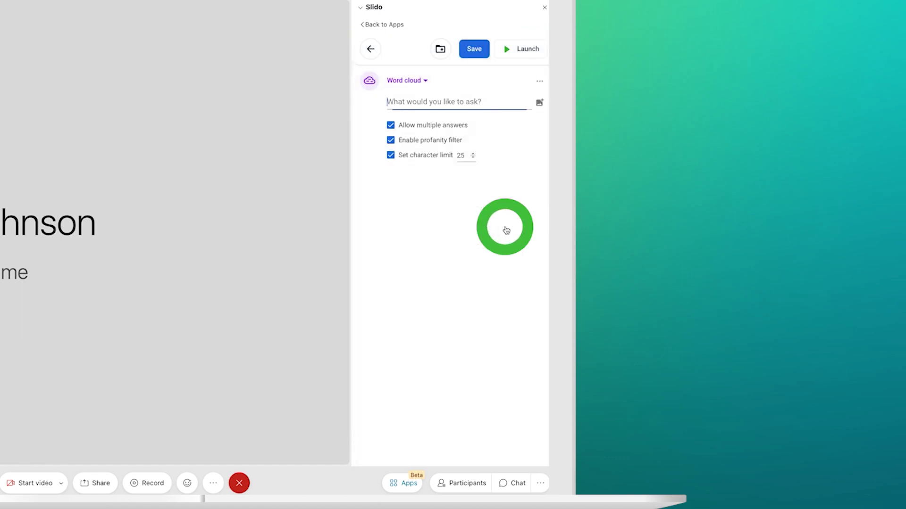
text(In one word, how would you describe last week?)
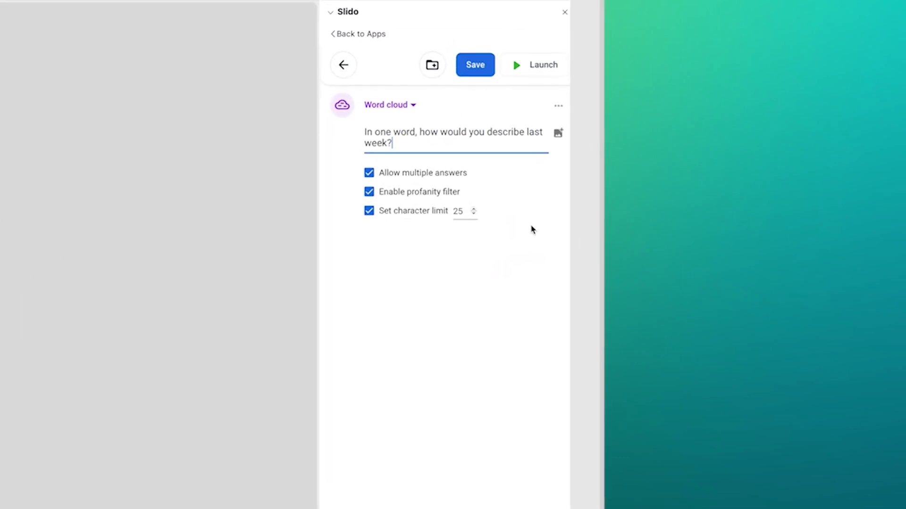
click(485, 69)
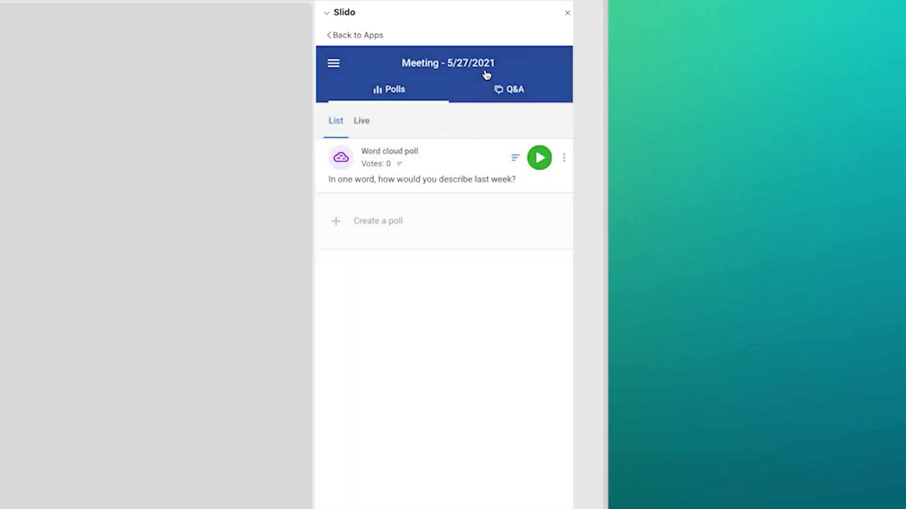
click(406, 227)
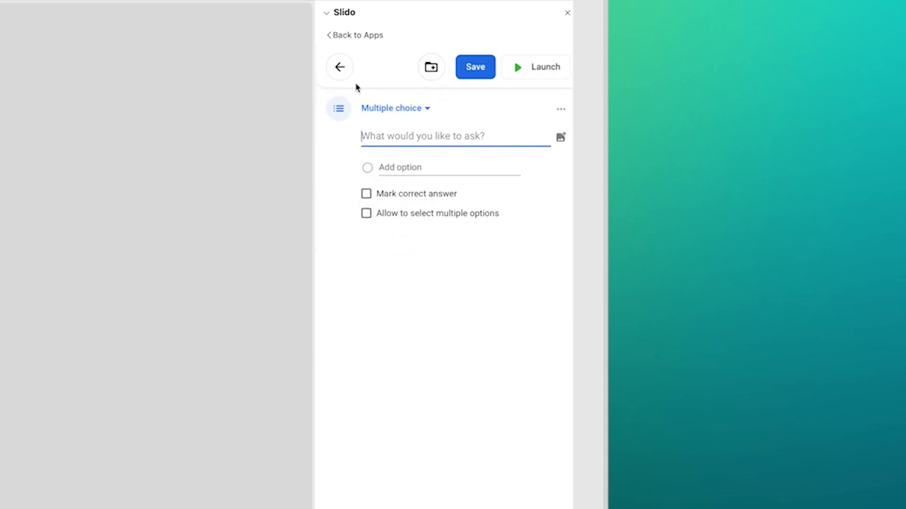
click(339, 67)
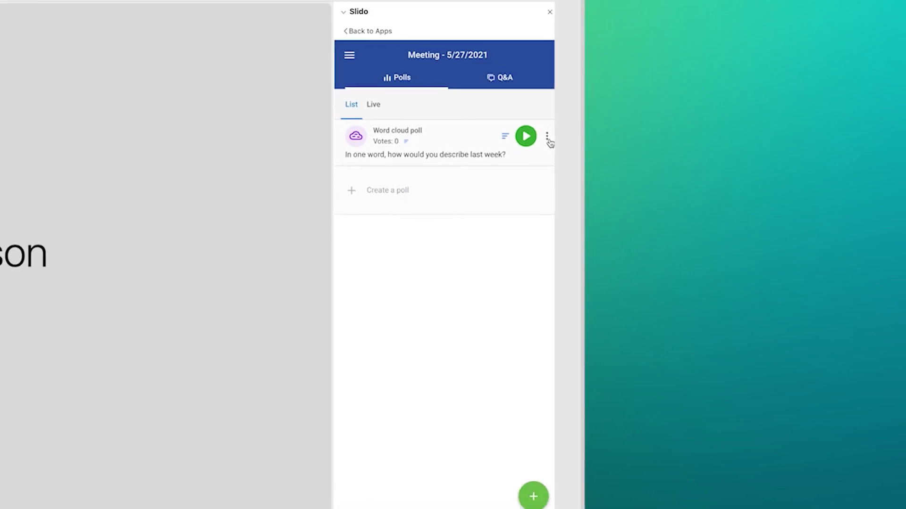
click(543, 120)
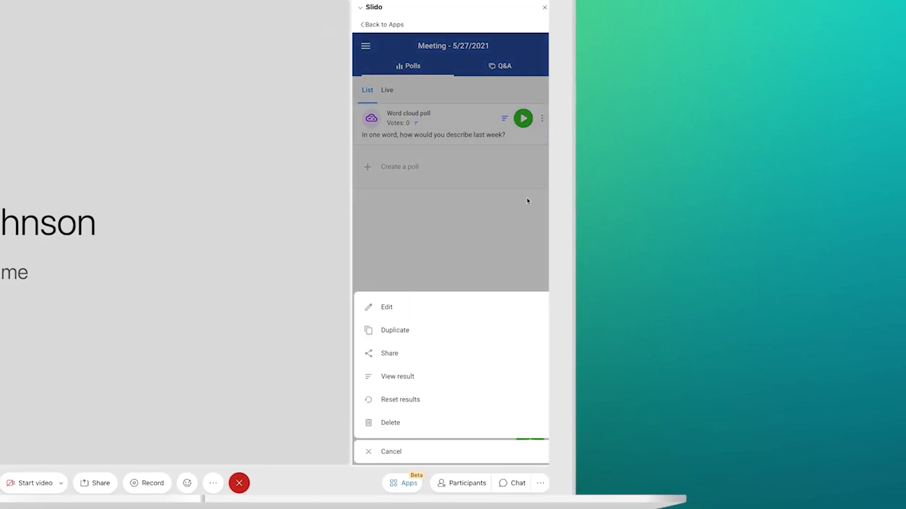
click(510, 211)
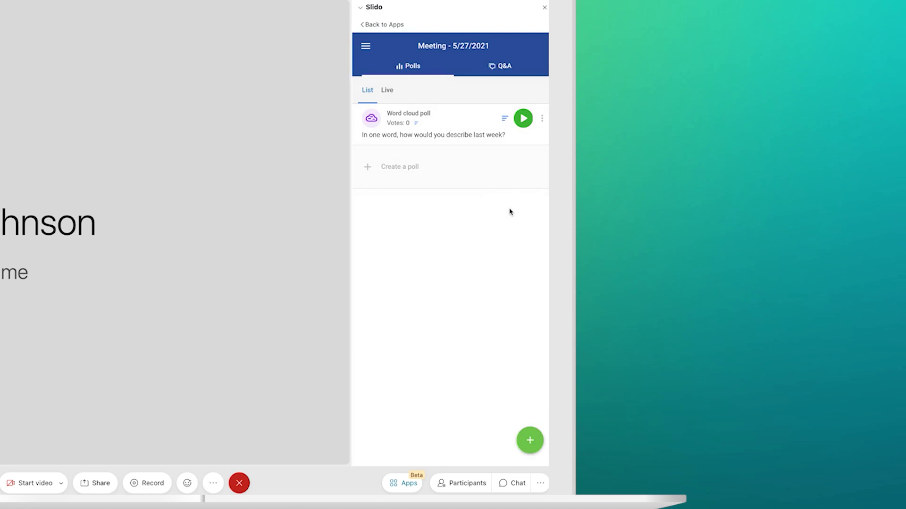
- Enable Q&A for the meeting and turn on moderation of audience questions
click(504, 67)
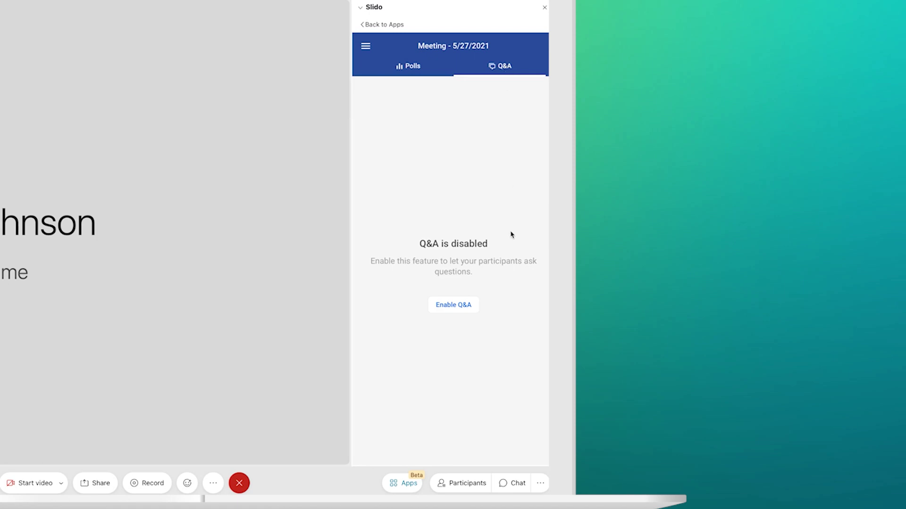
click(470, 309)
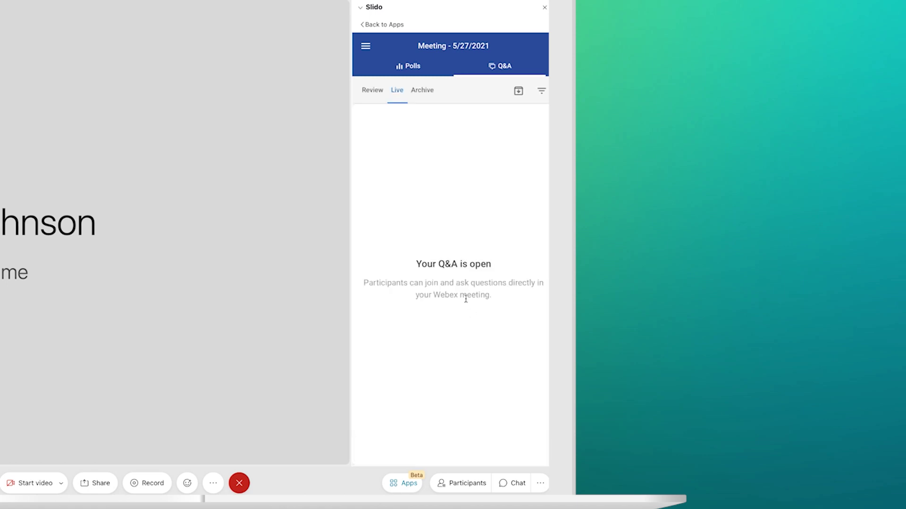
click(372, 91)
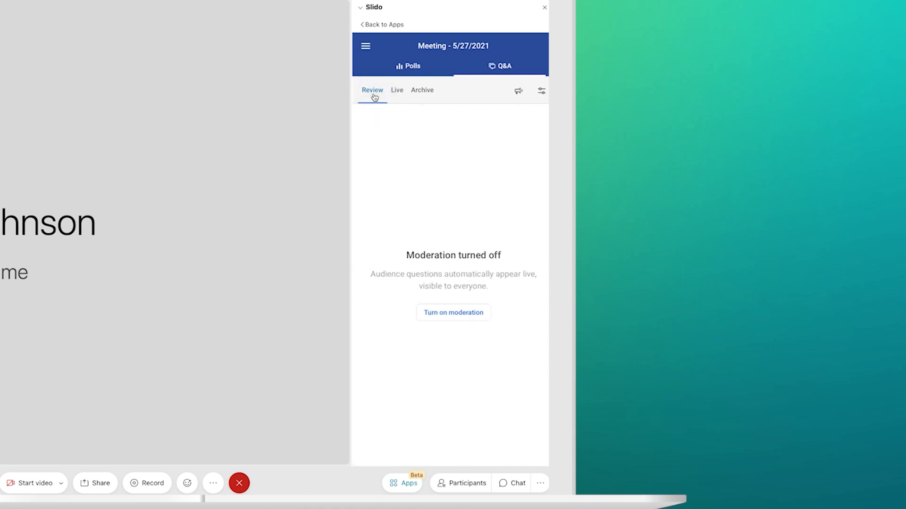
click(486, 313)
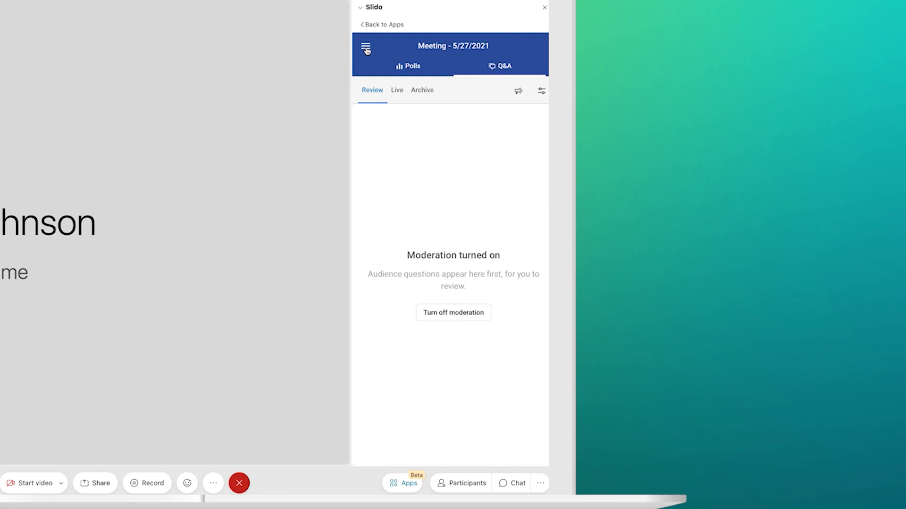
click(366, 50)
click(393, 121)
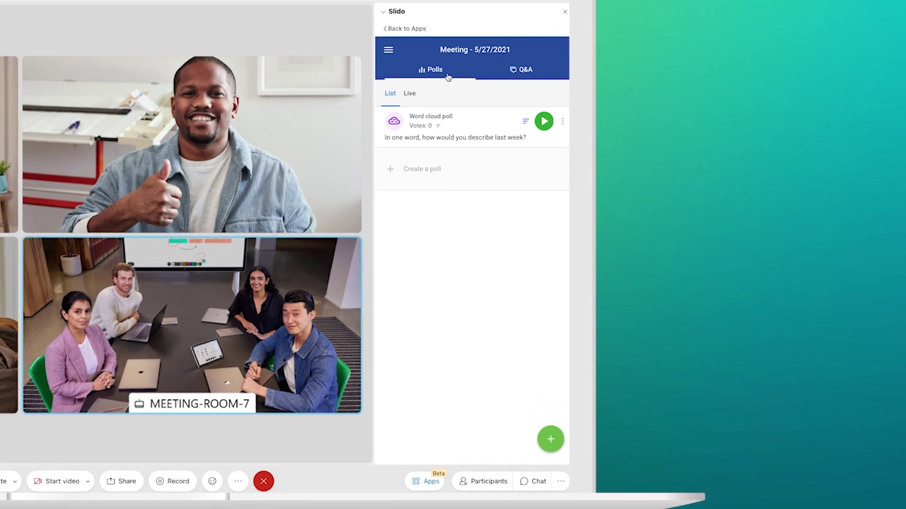
- Launch the word cloud poll with its results hidden, and reveal the results to the participants
click(526, 118)
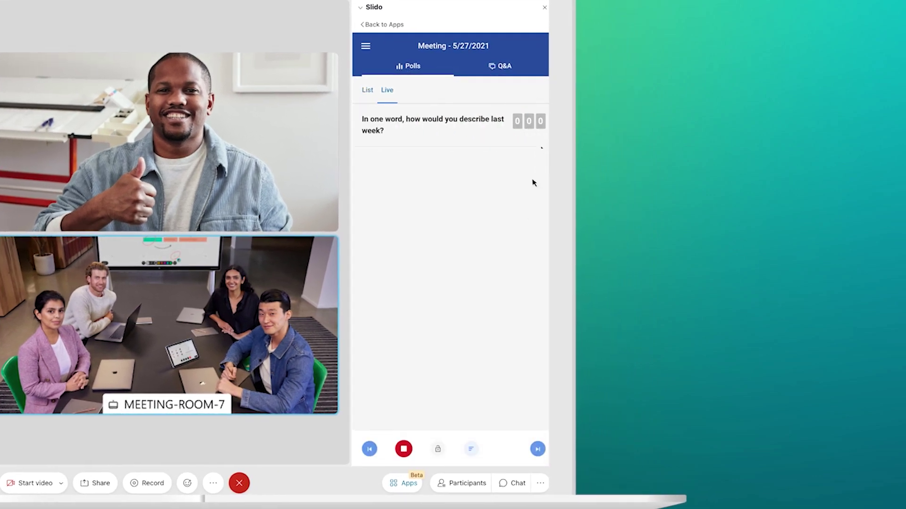
click(472, 449)
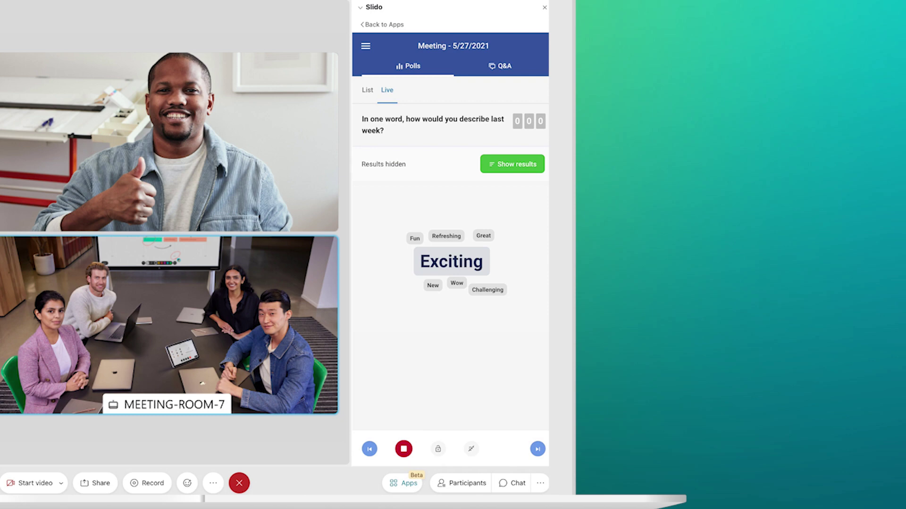
click(518, 165)
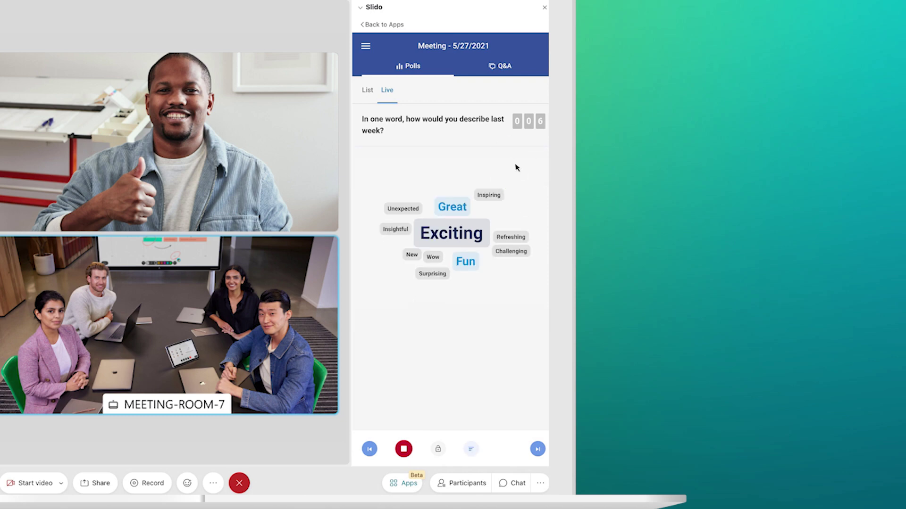
- In the Q&A review queue, approve "What's our biggest strength as a team?" and dismiss "What's the weather like in Boston?"
click(506, 69)
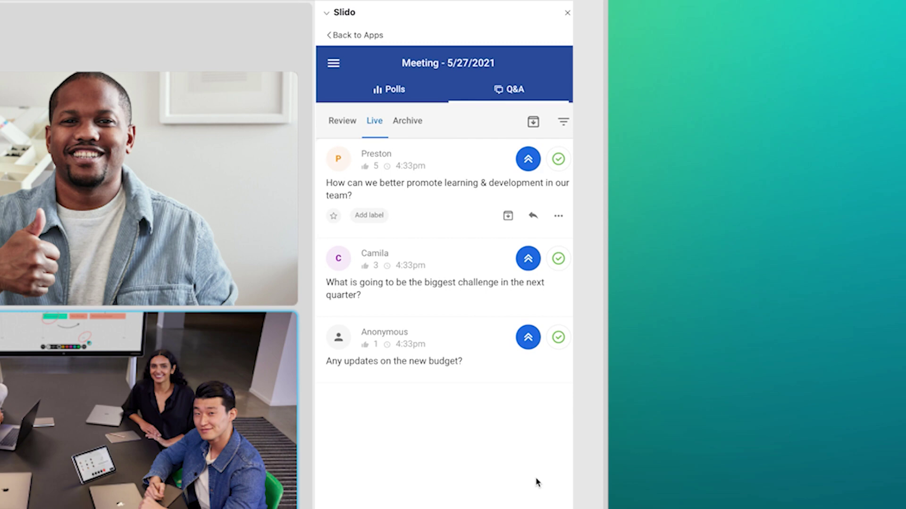
click(343, 123)
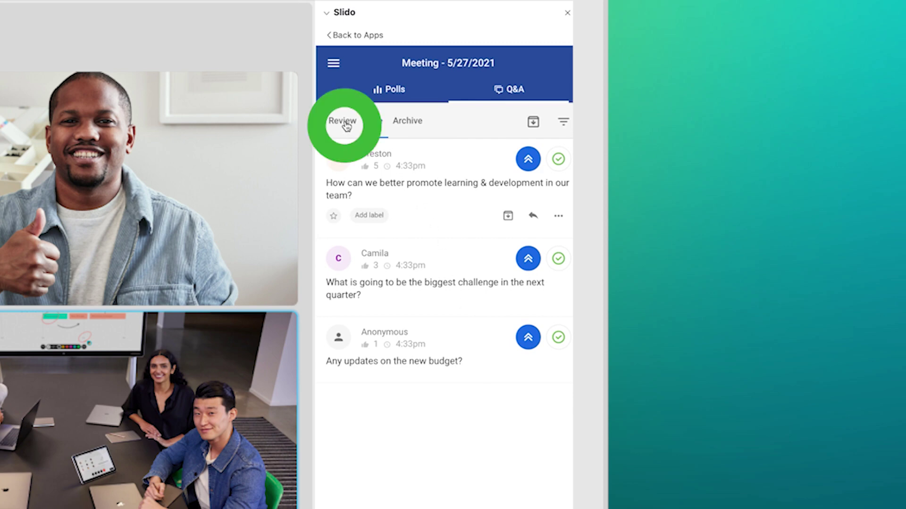
click(527, 161)
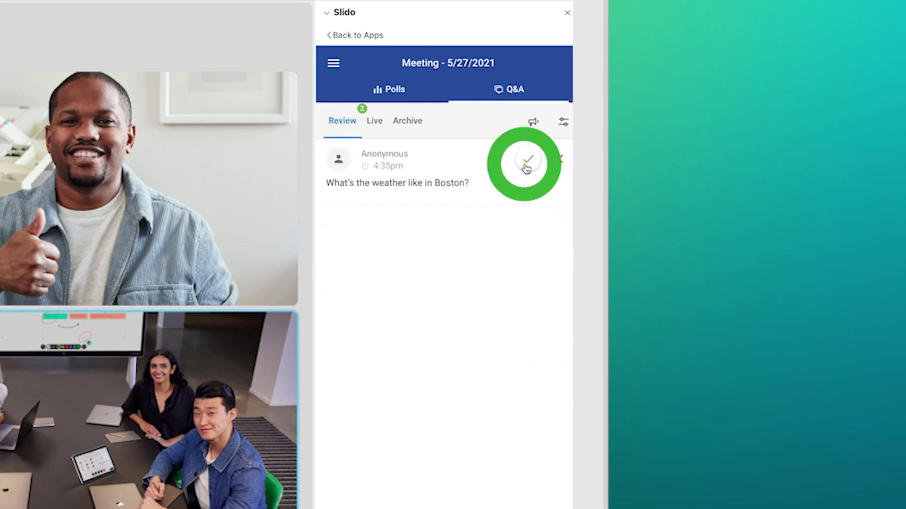
click(562, 160)
- Highlight the live question about promoting learning & development, mark it as answered, and check it among the archived questions
click(375, 122)
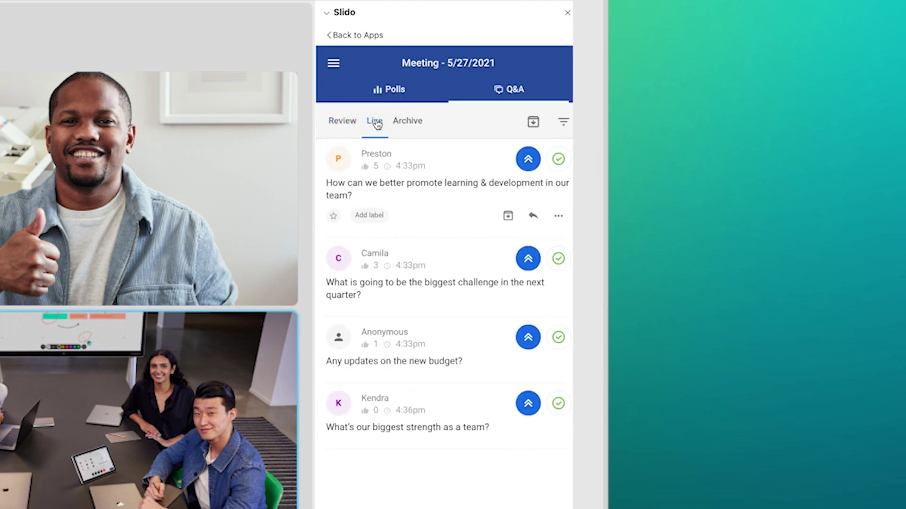
click(530, 163)
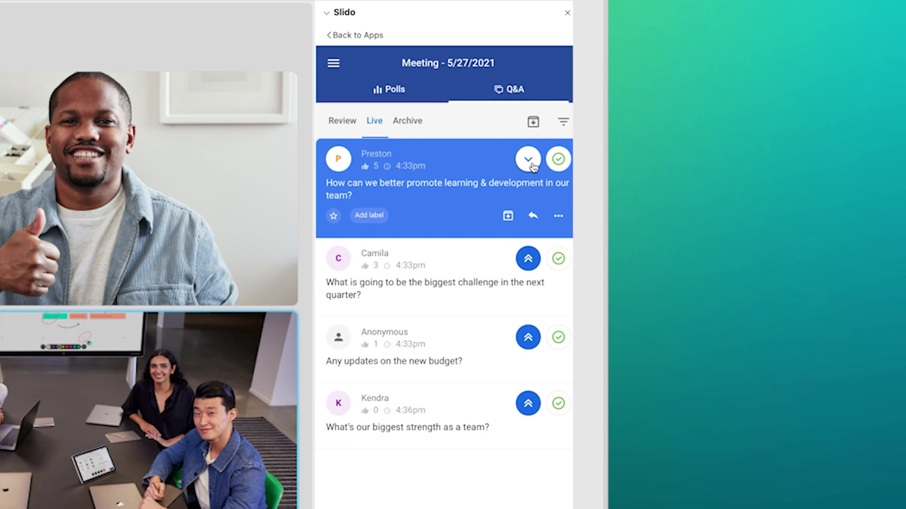
click(561, 166)
click(416, 128)
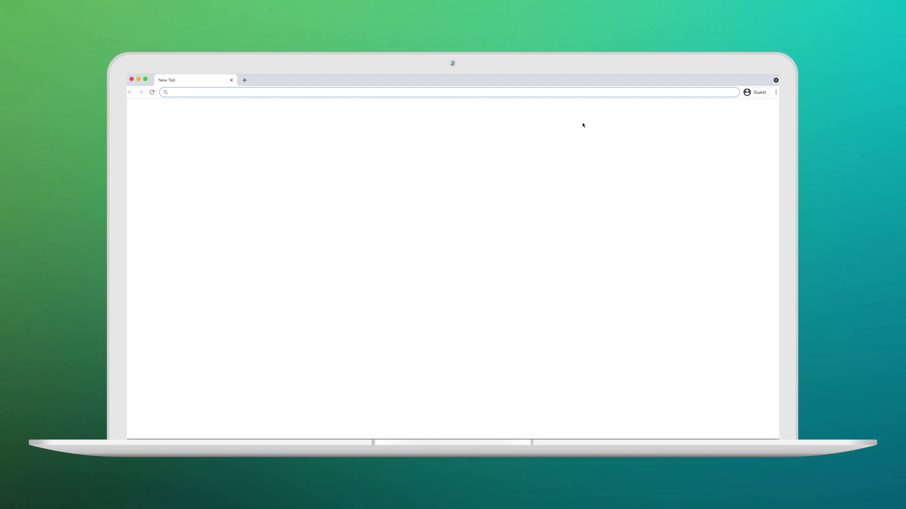
- Switch to the browser, go to sli.do, and log in with the Webex account
text(sli.do)
key(Return)
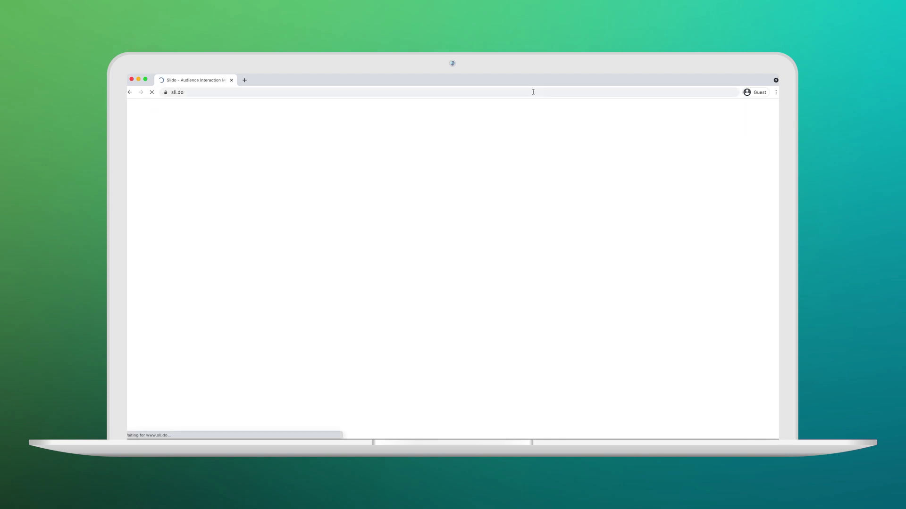
click(599, 113)
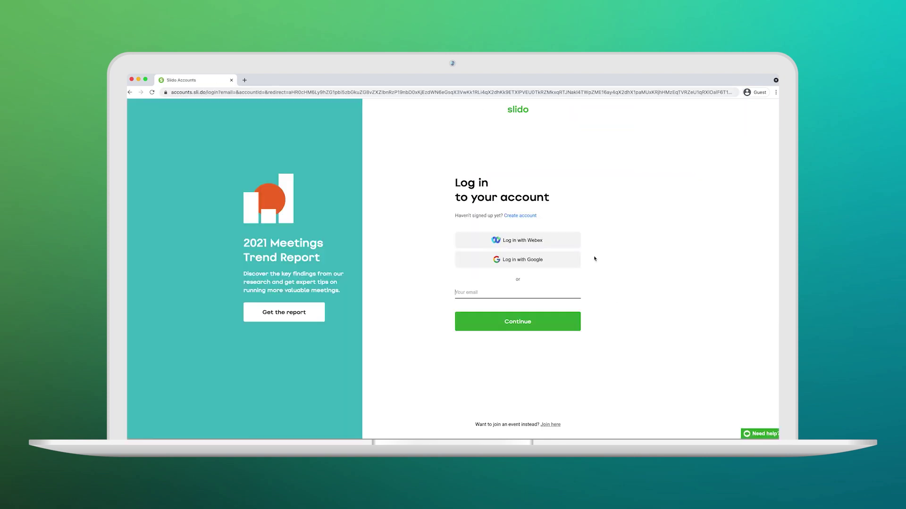
click(569, 241)
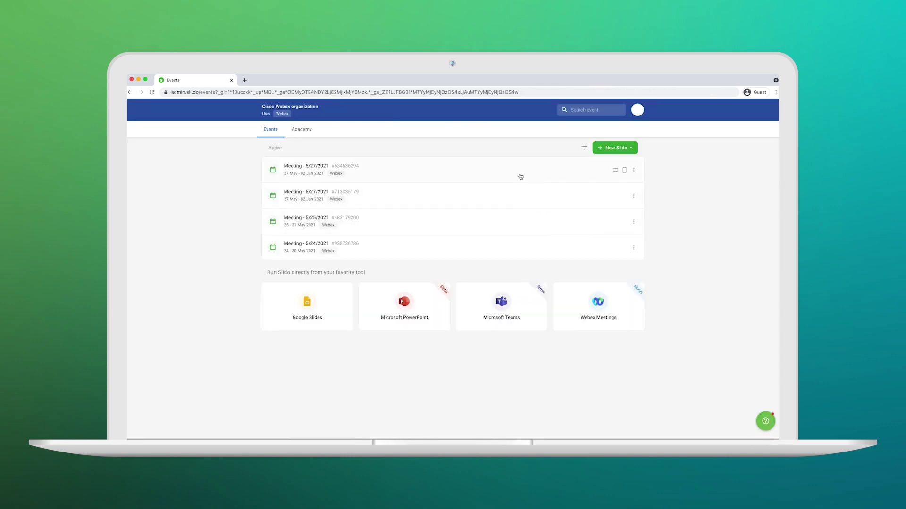
- Open the analytics of the newest "Meeting - 5/27/2021" event and bring up its download exports
click(514, 175)
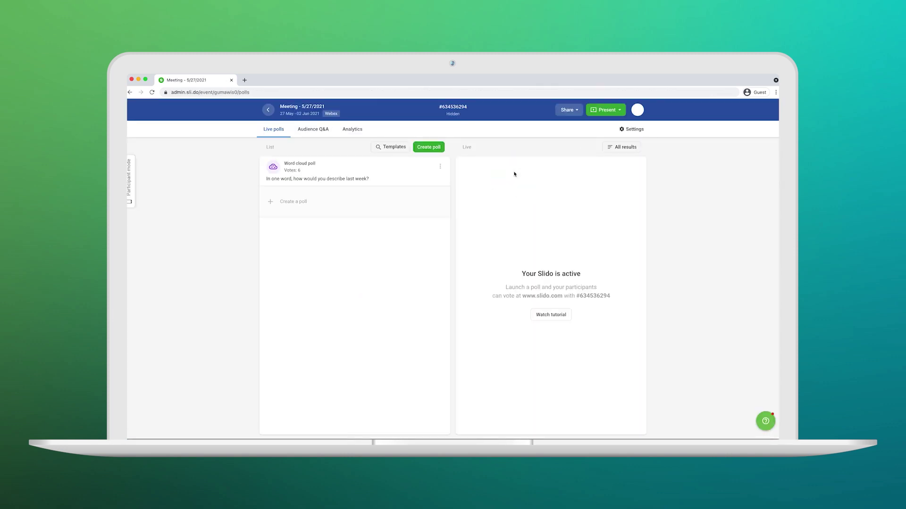
click(361, 131)
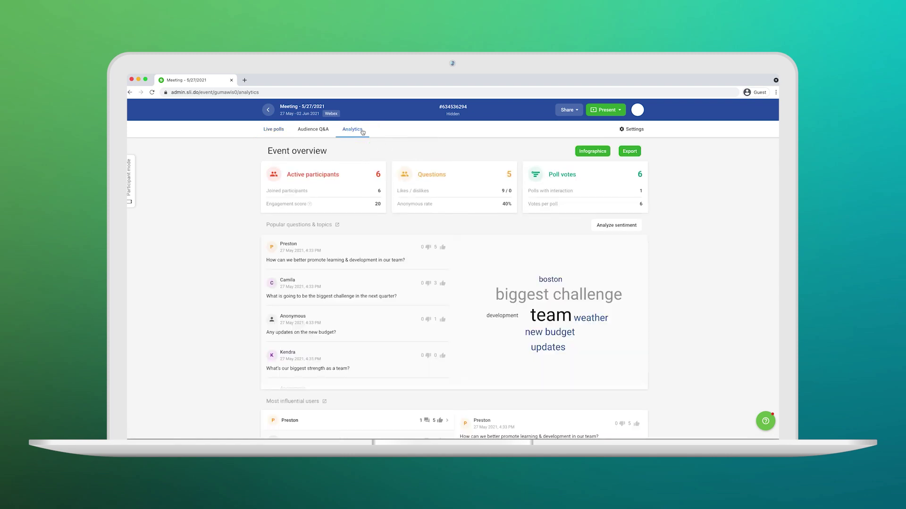
click(629, 151)
click(630, 162)
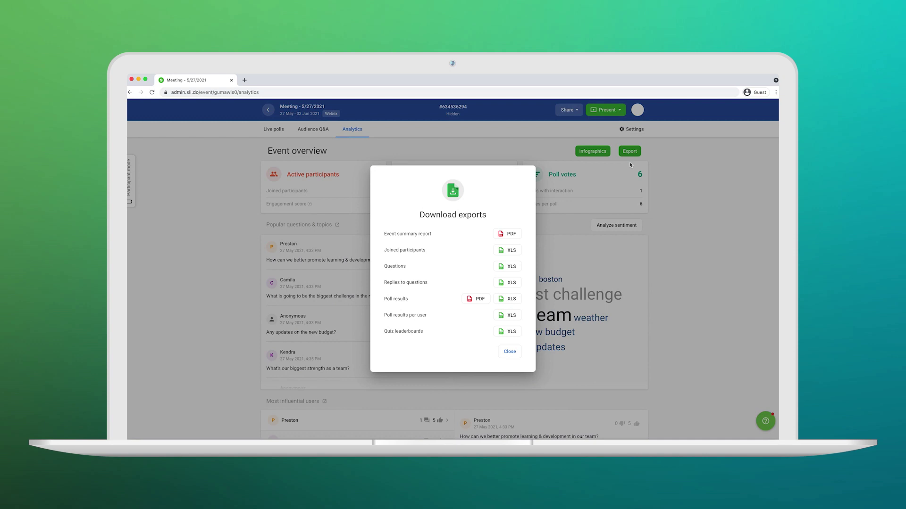